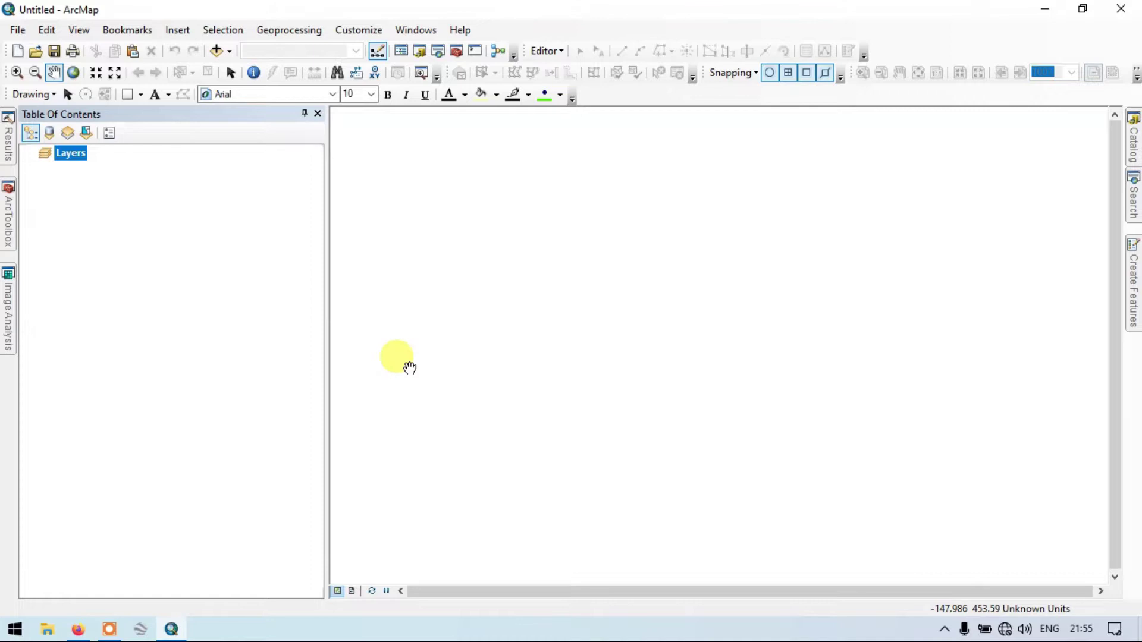
Add the B2, B3 and B4 TIF band rasters from the Landsat8 folder to the map
click(229, 51)
click(270, 71)
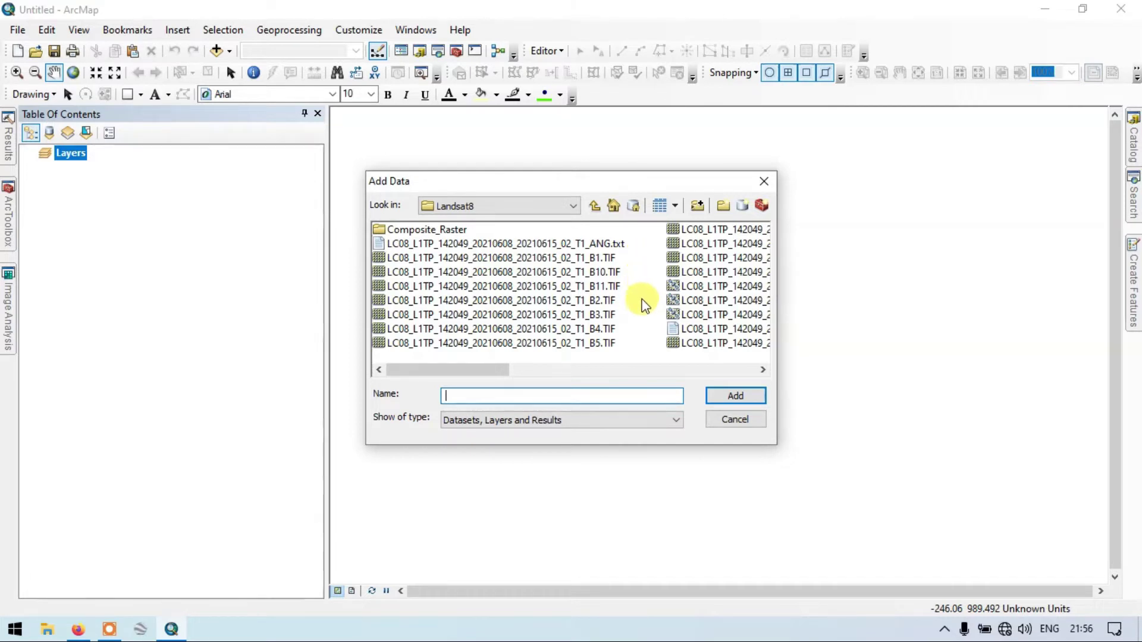
click(597, 303)
shift+click(598, 313)
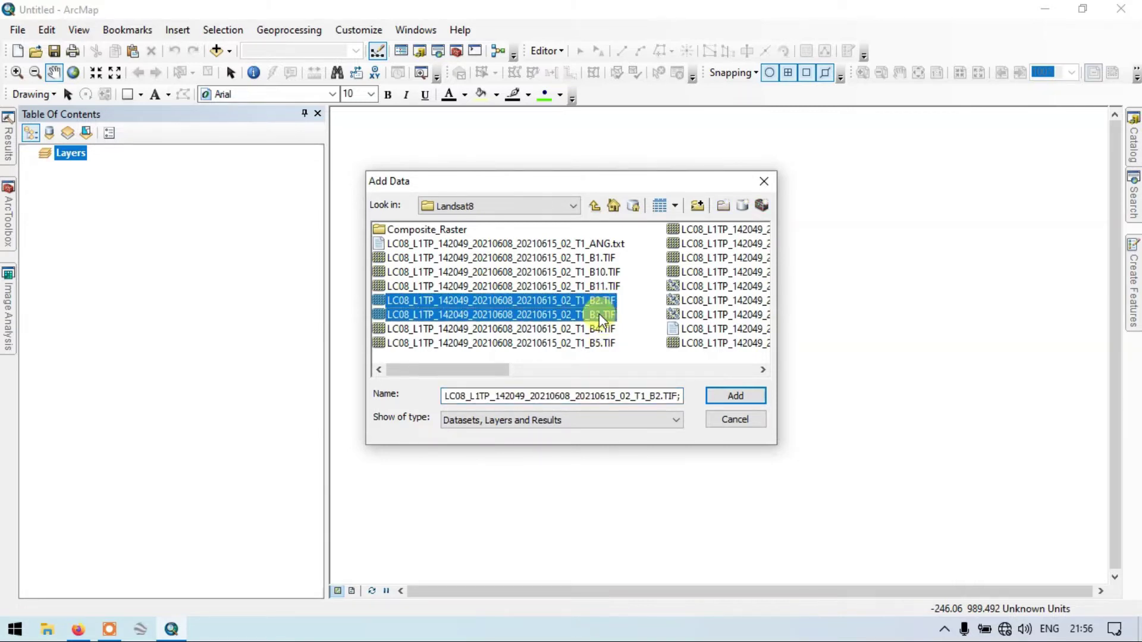
shift+click(600, 329)
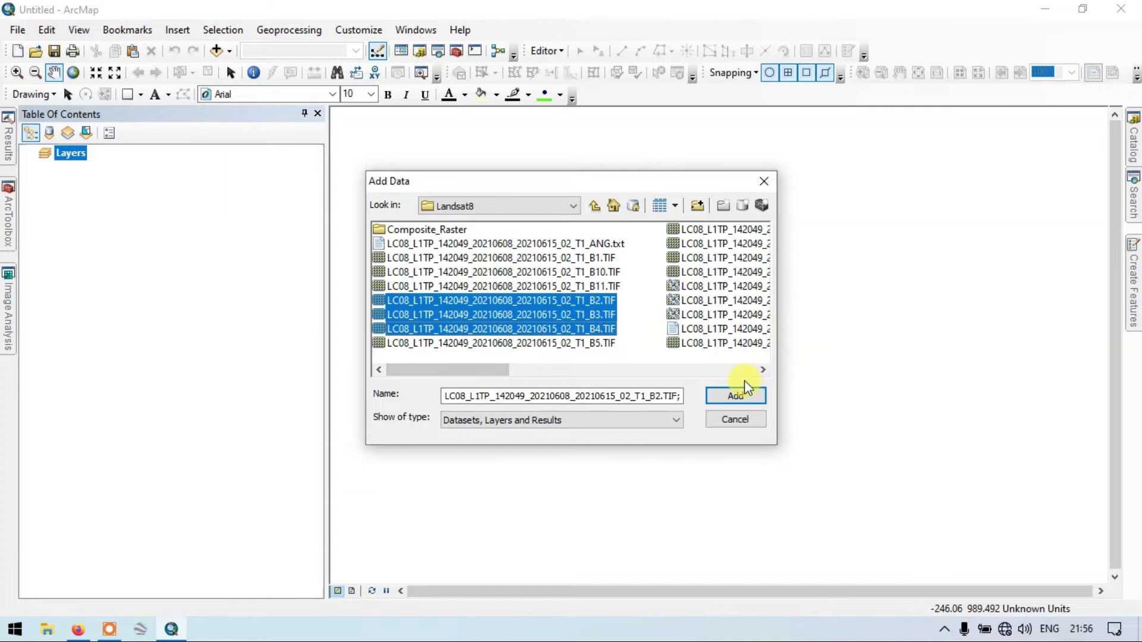
click(744, 391)
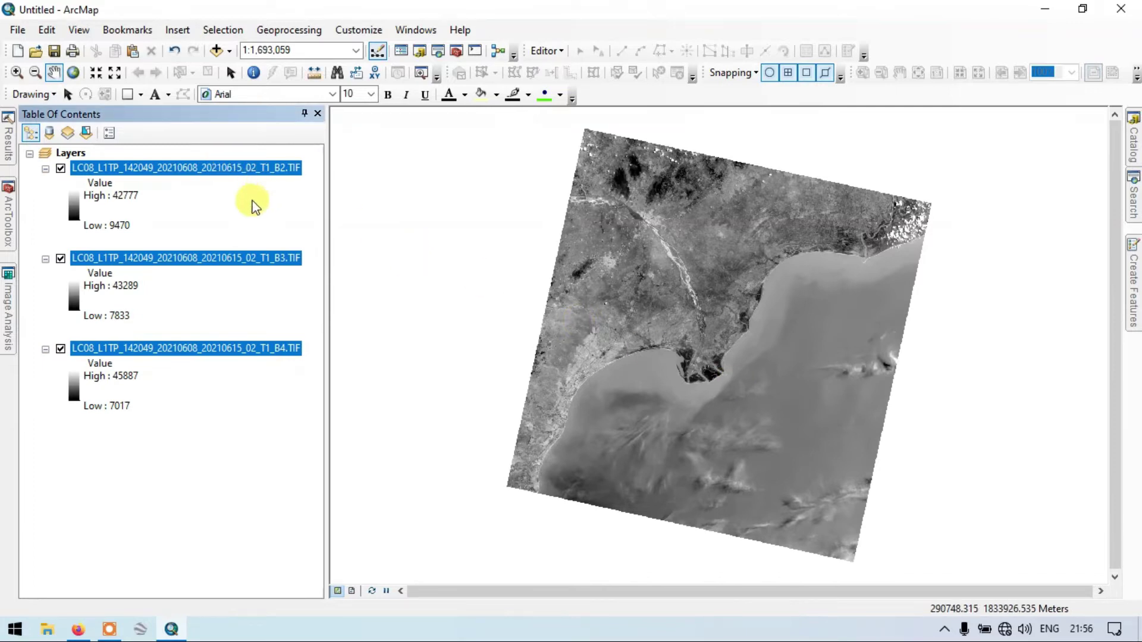
Clear the layer selection and check that rectangle is the Draw toolbar shape
click(272, 208)
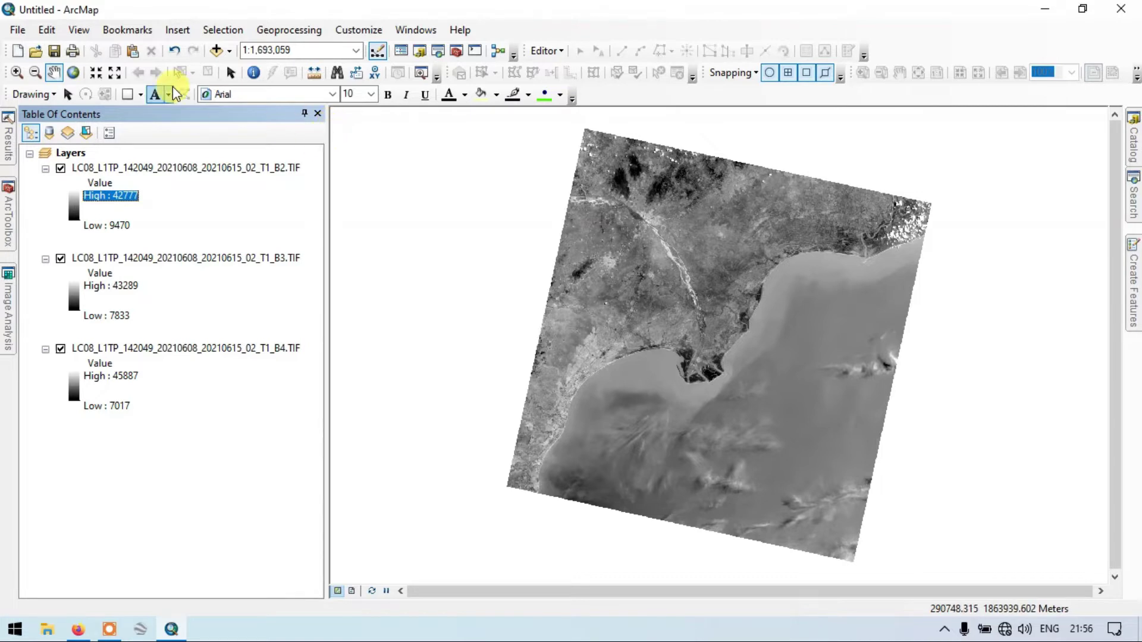
click(50, 95)
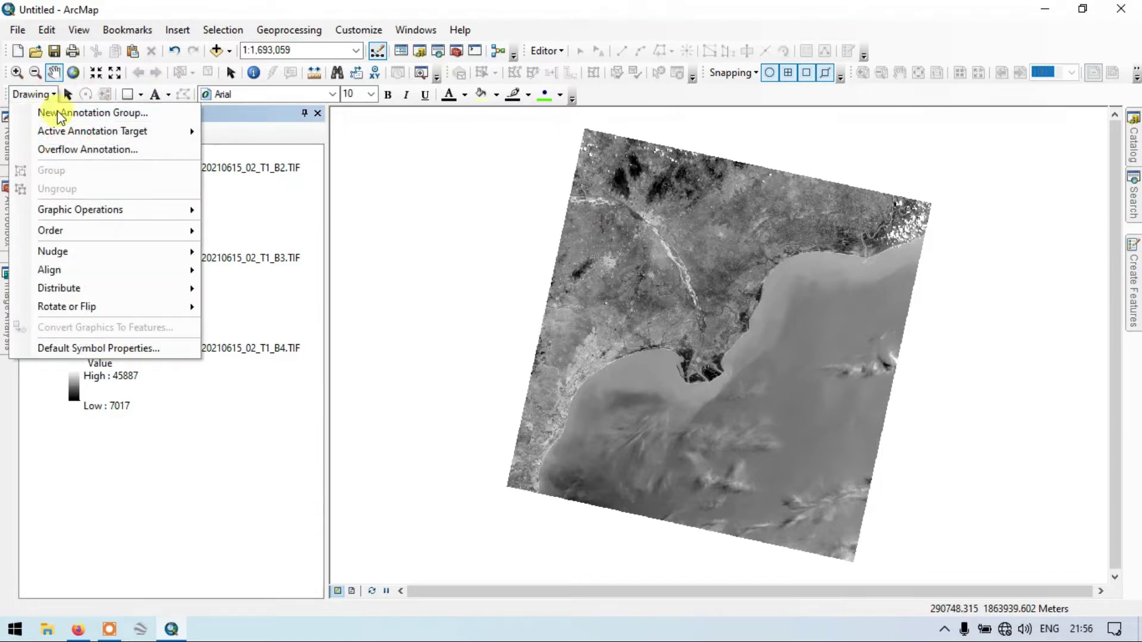
click(86, 93)
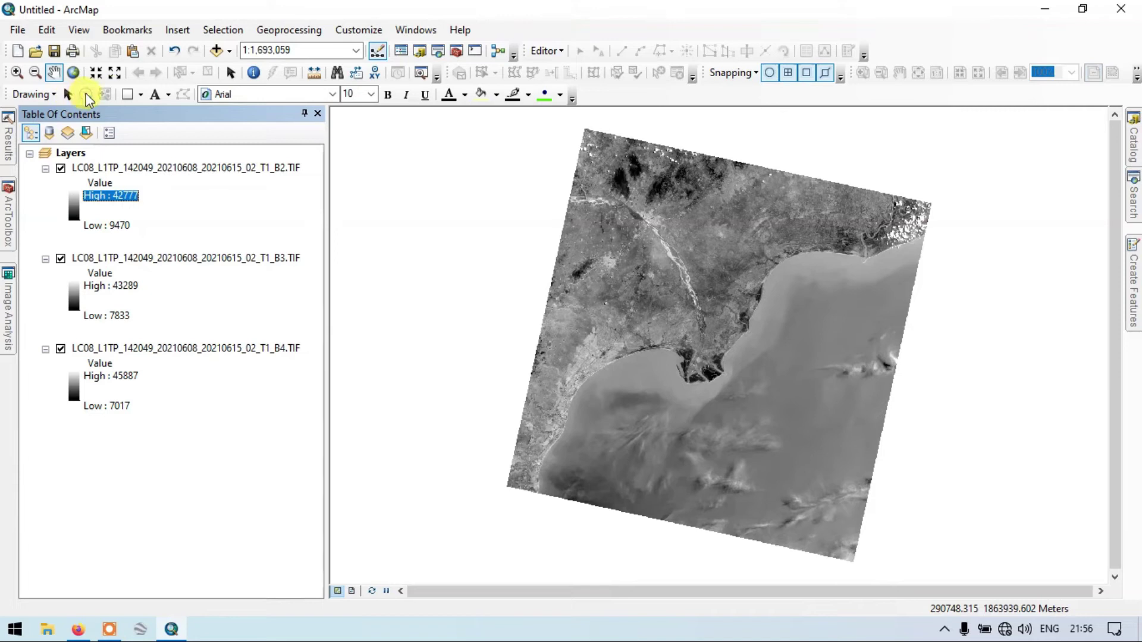
click(141, 92)
click(141, 92)
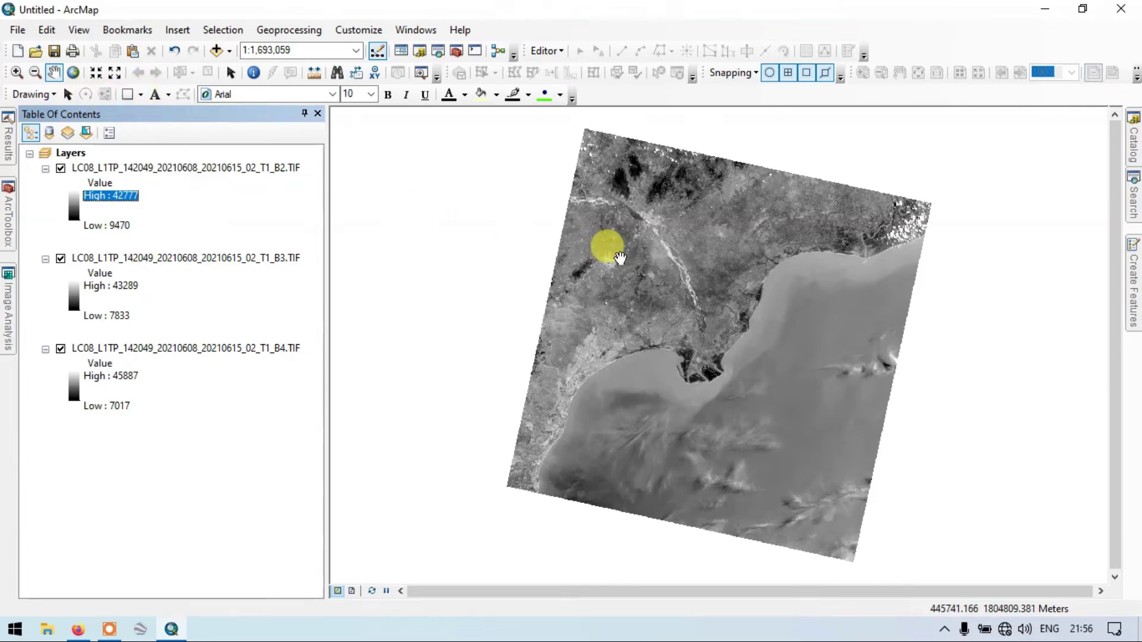
Zoom in to 1:400,000 and pan to centre the river delta
scroll(723, 317, down, 2)
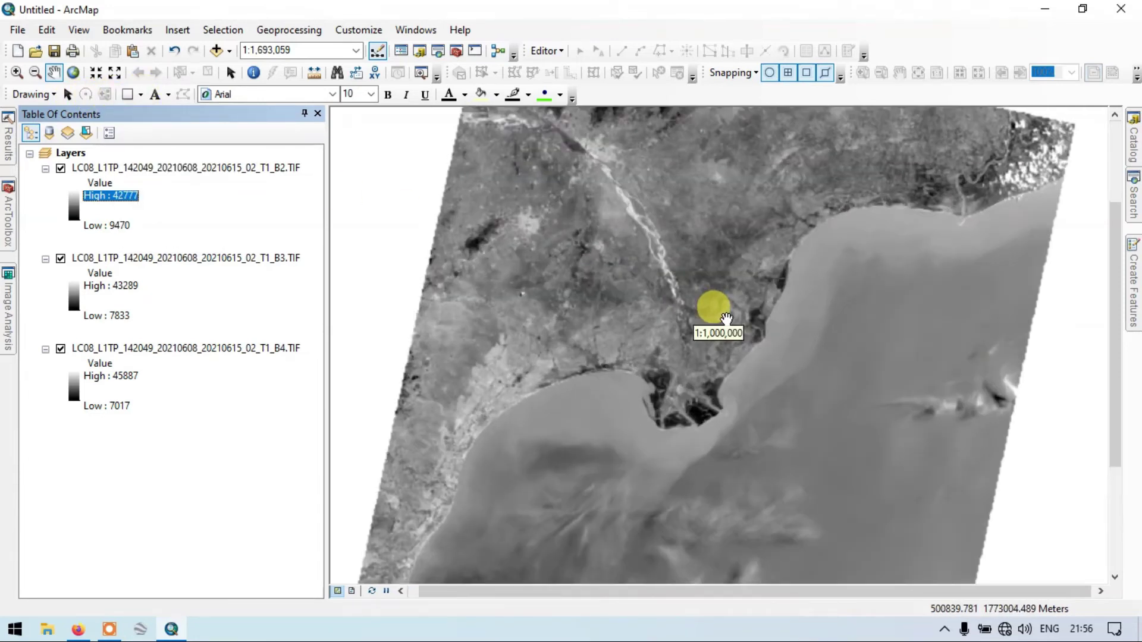
scroll(721, 324, down, 2)
scroll(678, 355, down, 1)
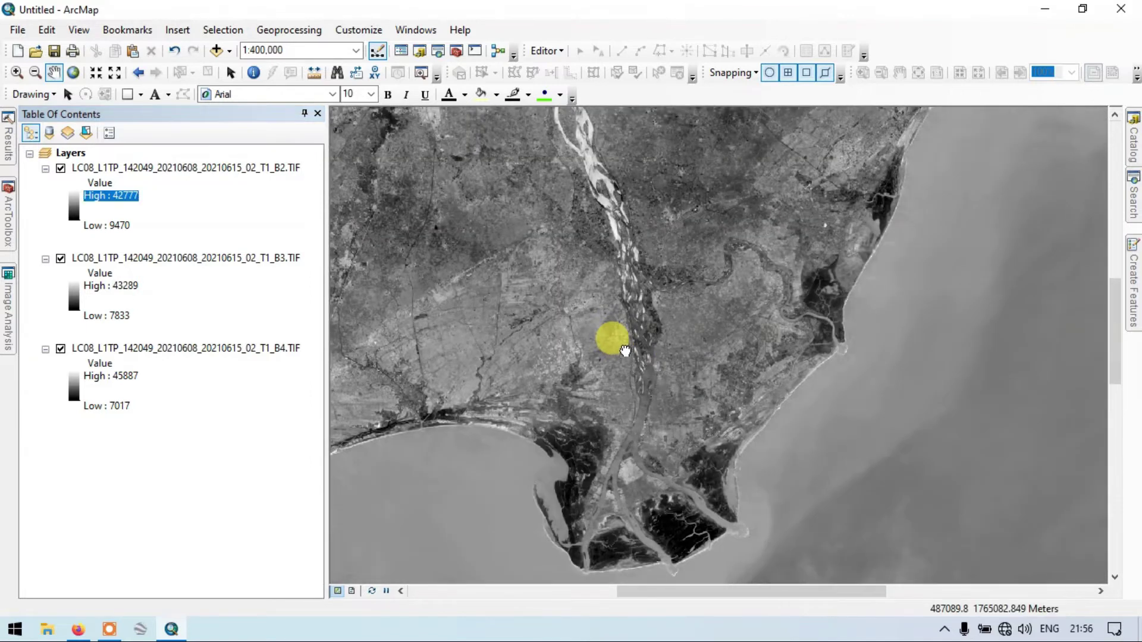
drag(625, 351, 636, 259)
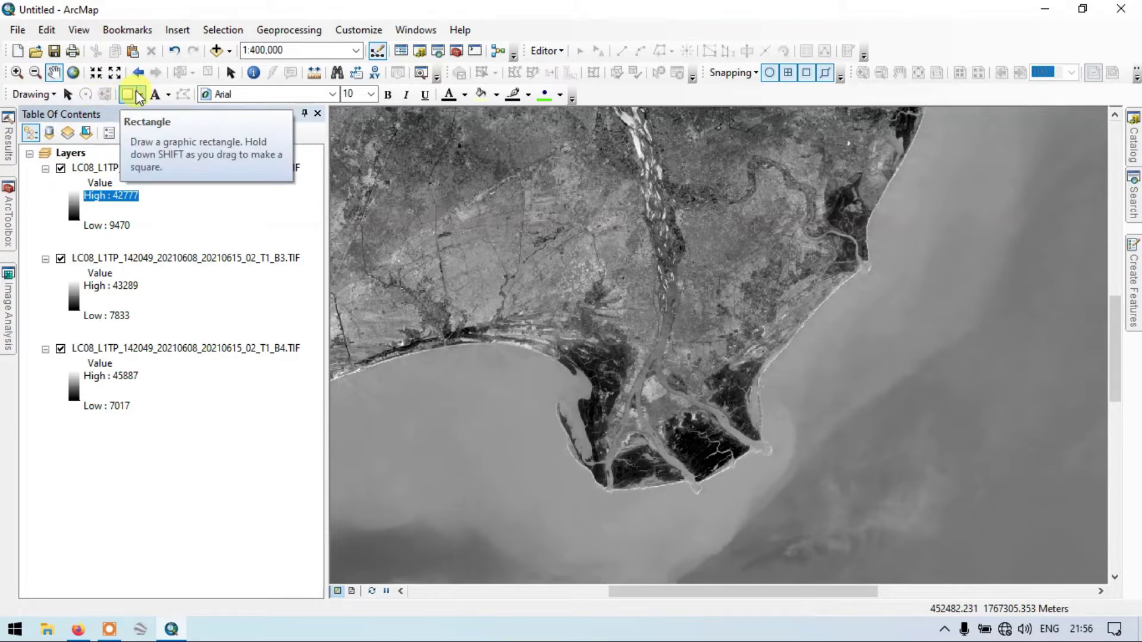
Draw a rectangle graphic over the river delta and adjoining coastline
click(130, 94)
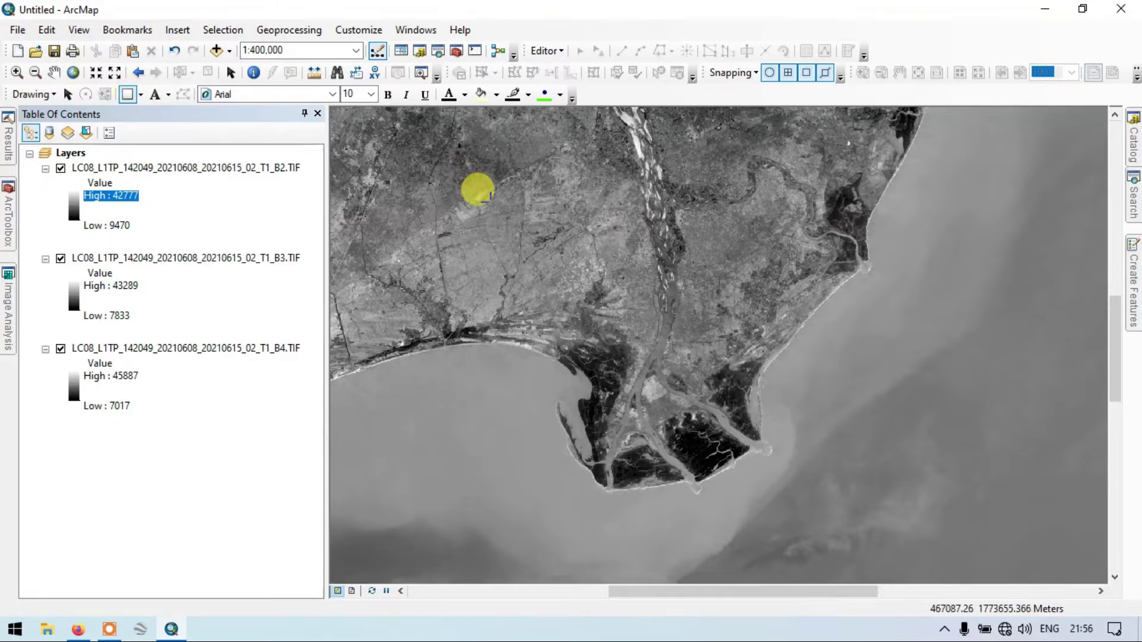
drag(516, 273, 808, 507)
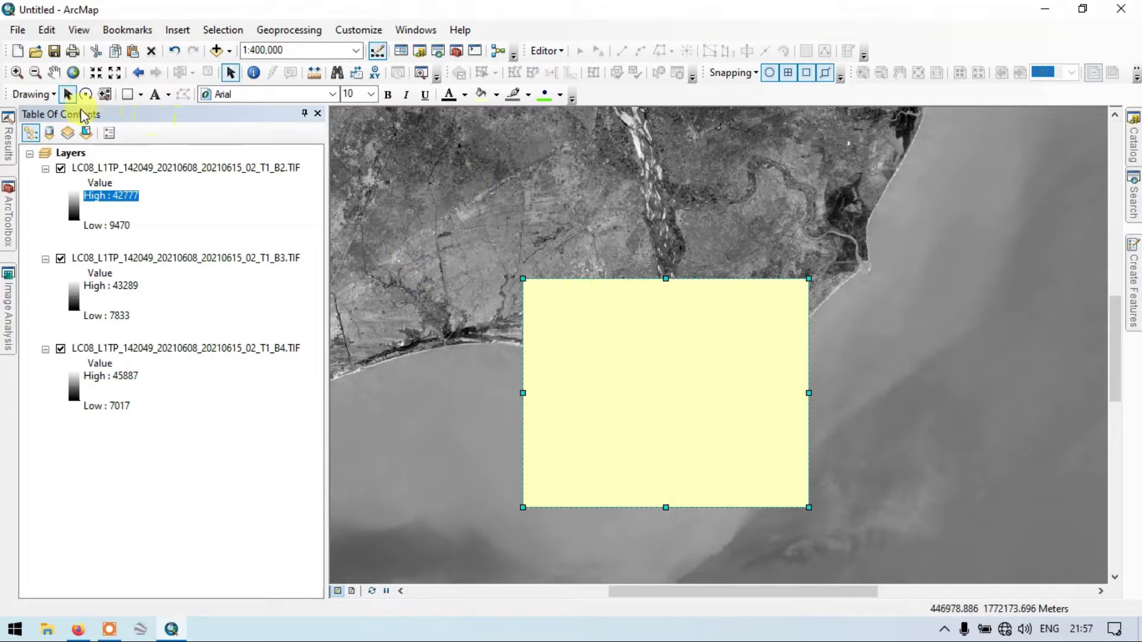
click(44, 99)
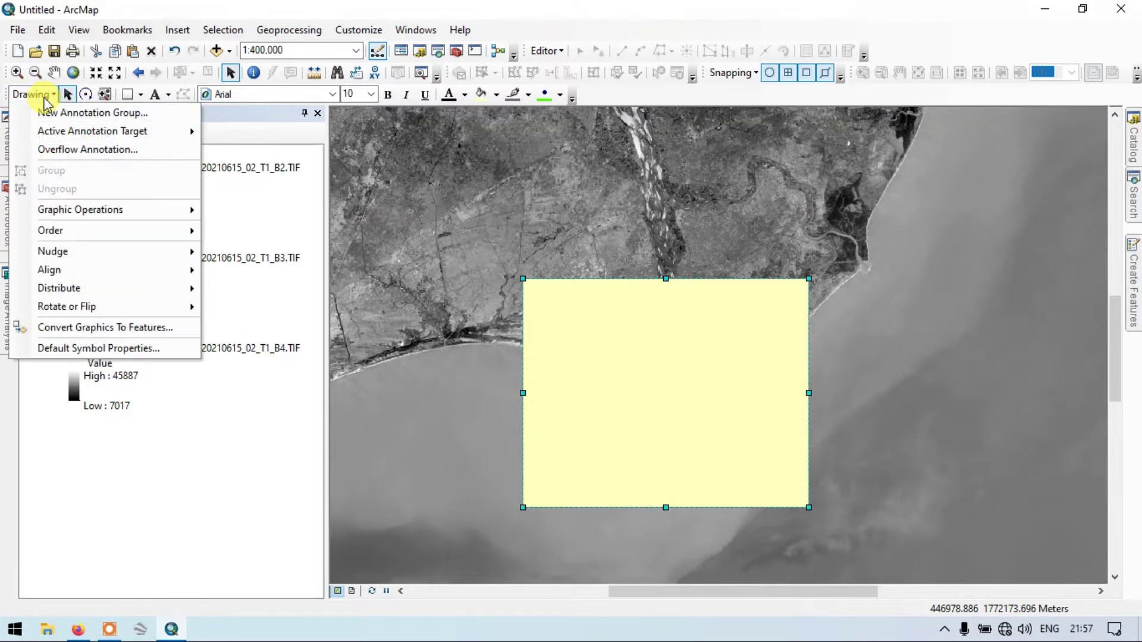
Convert the rectangle to the Converted_Graphics_2 shapefile, auto-deleting the graphic, and add it as a layer
click(108, 330)
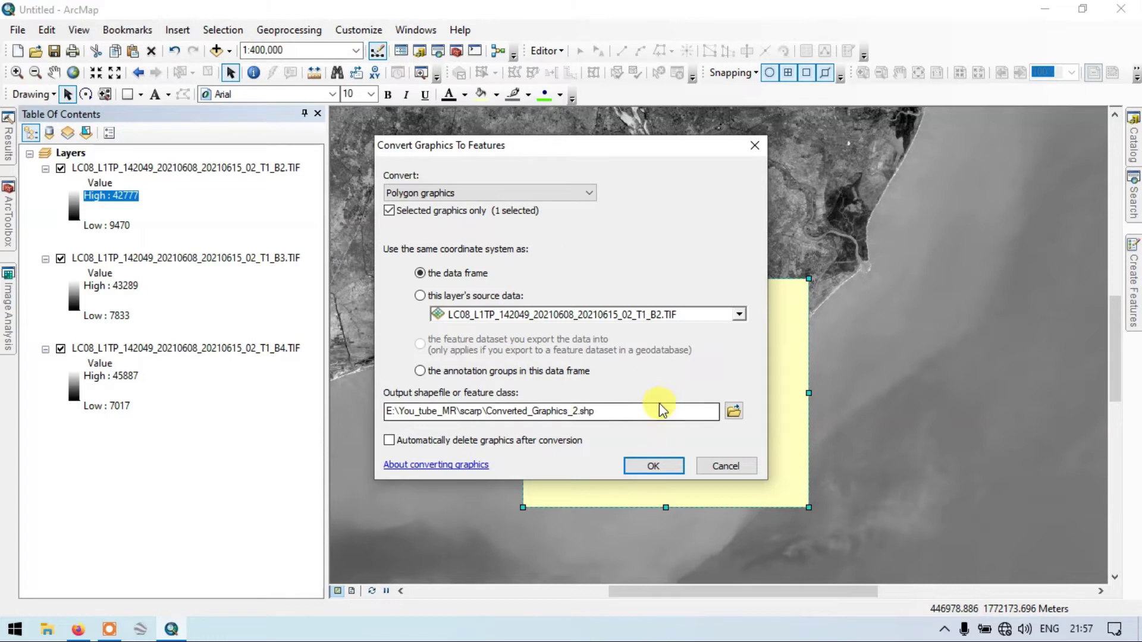
click(390, 442)
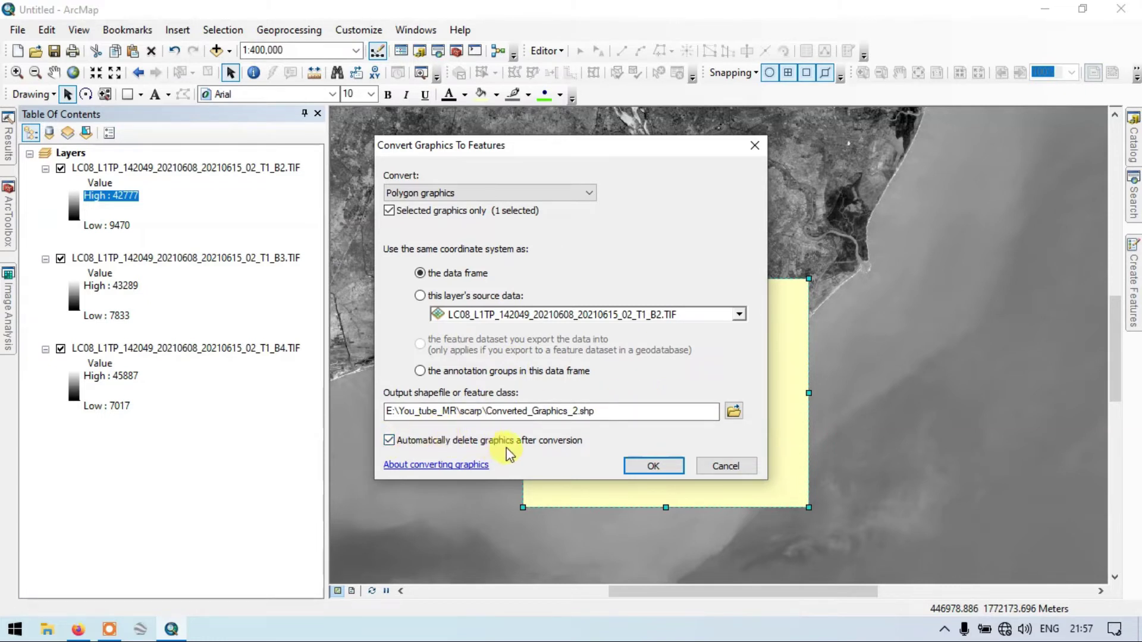
click(663, 468)
click(655, 467)
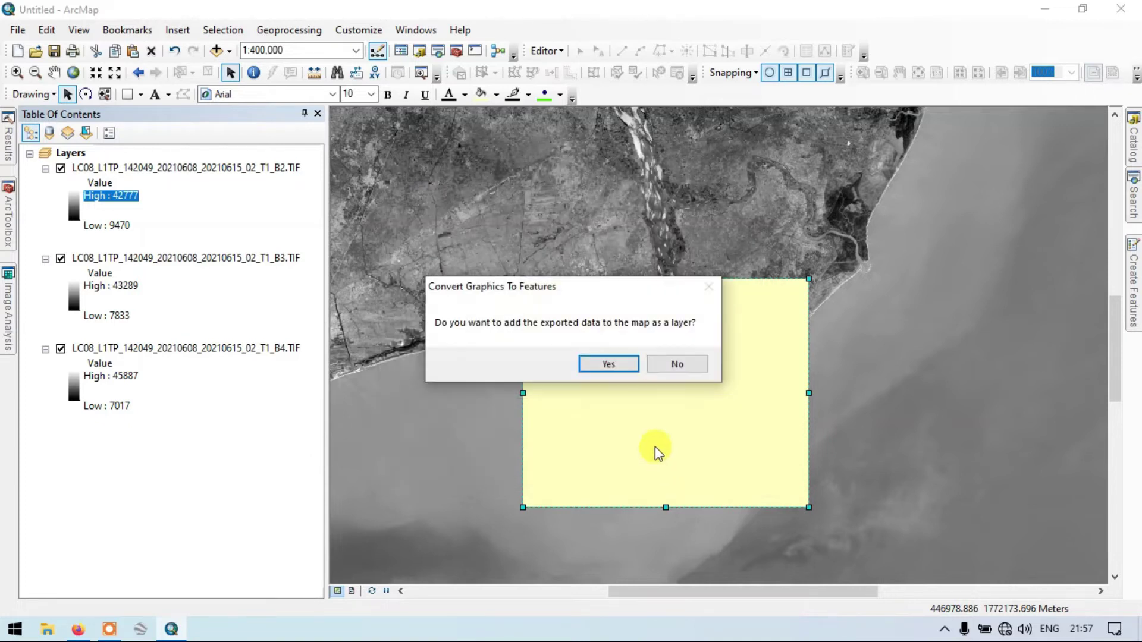
click(605, 363)
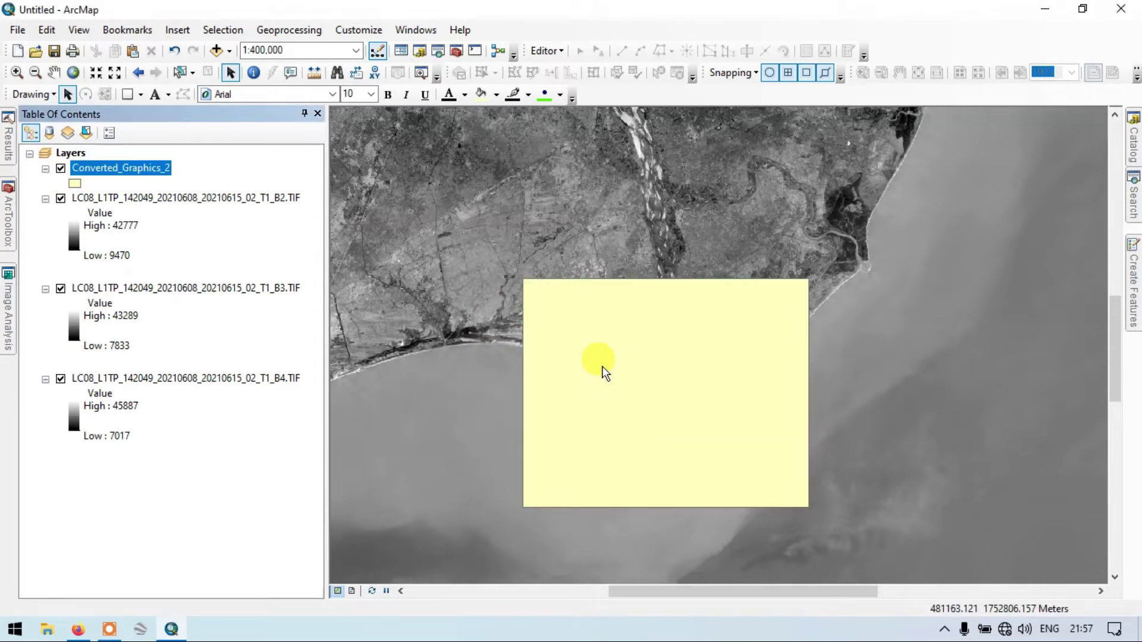
Give Converted_Graphics_2 a hollow fill with a white outline of width 1
click(76, 186)
click(89, 243)
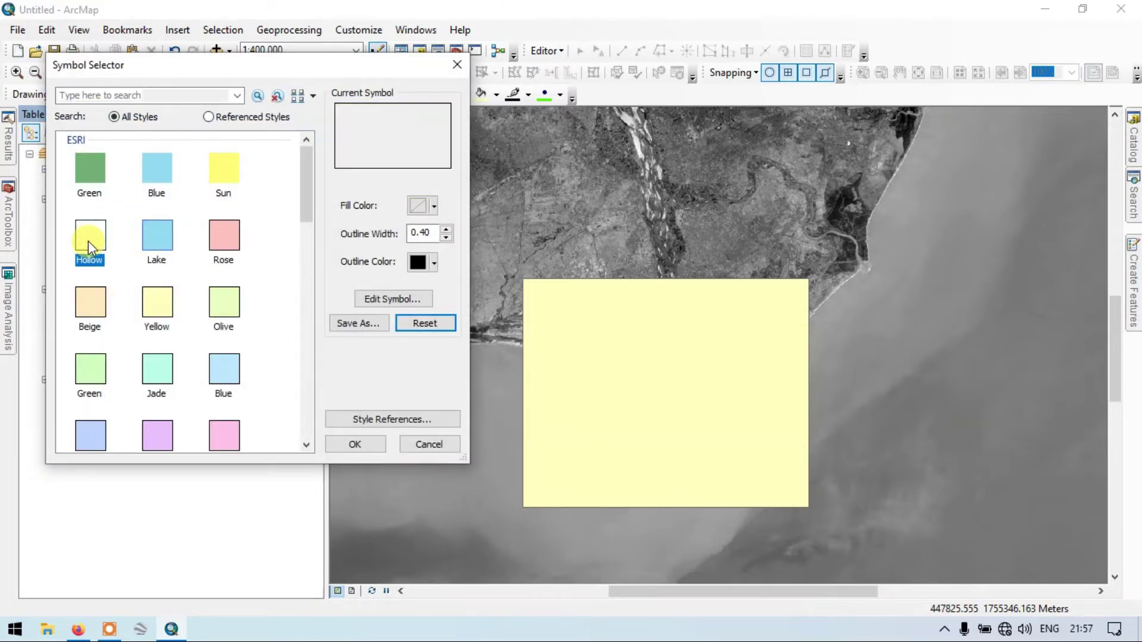
double_click(443, 232)
text(2)
click(446, 237)
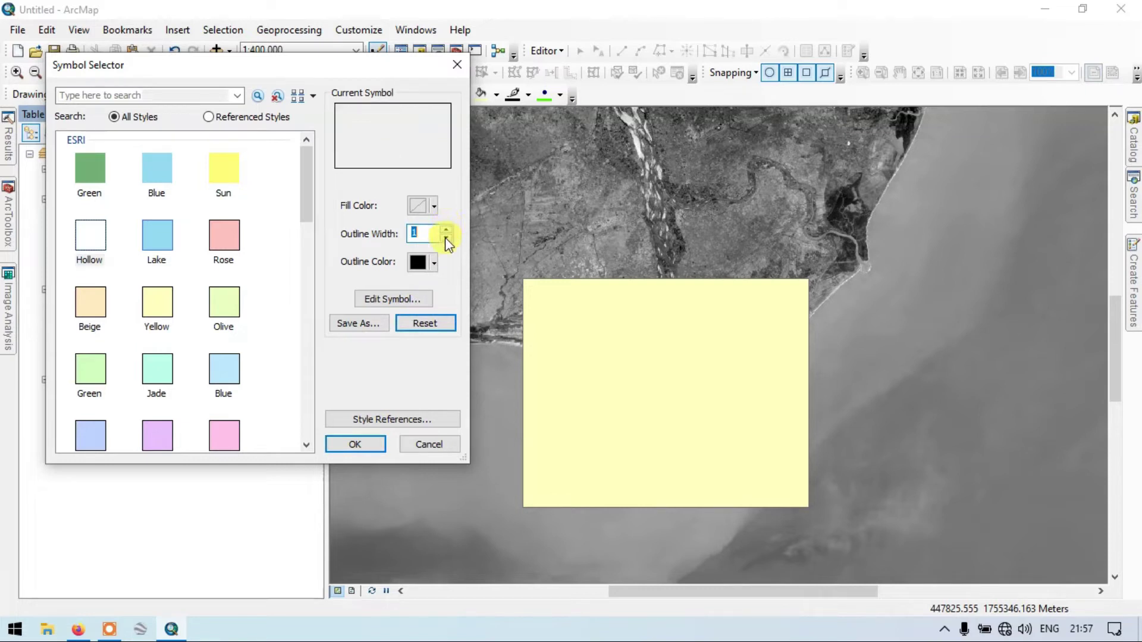
click(433, 263)
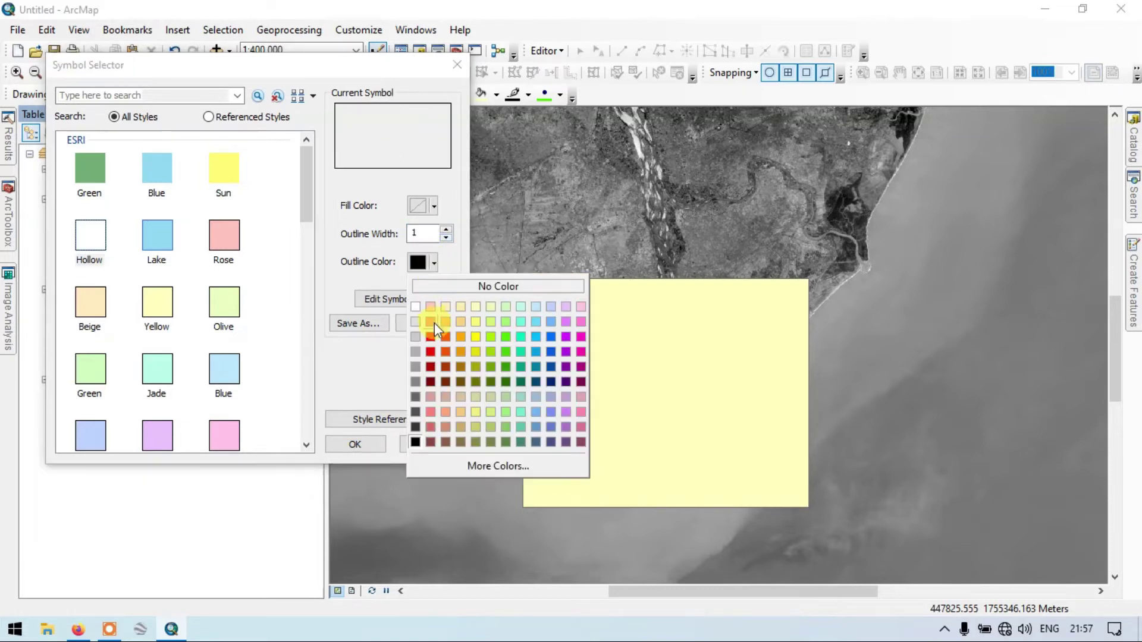
click(419, 308)
click(355, 443)
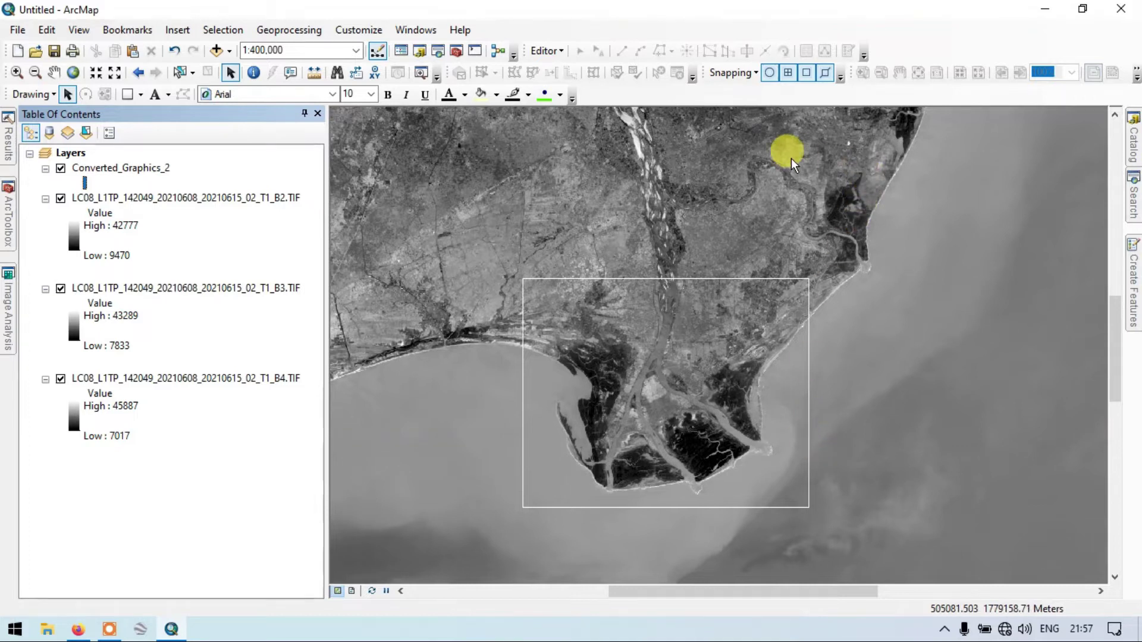
Open the Image Analysis window and widen it so the full layer names show
right_click(886, 45)
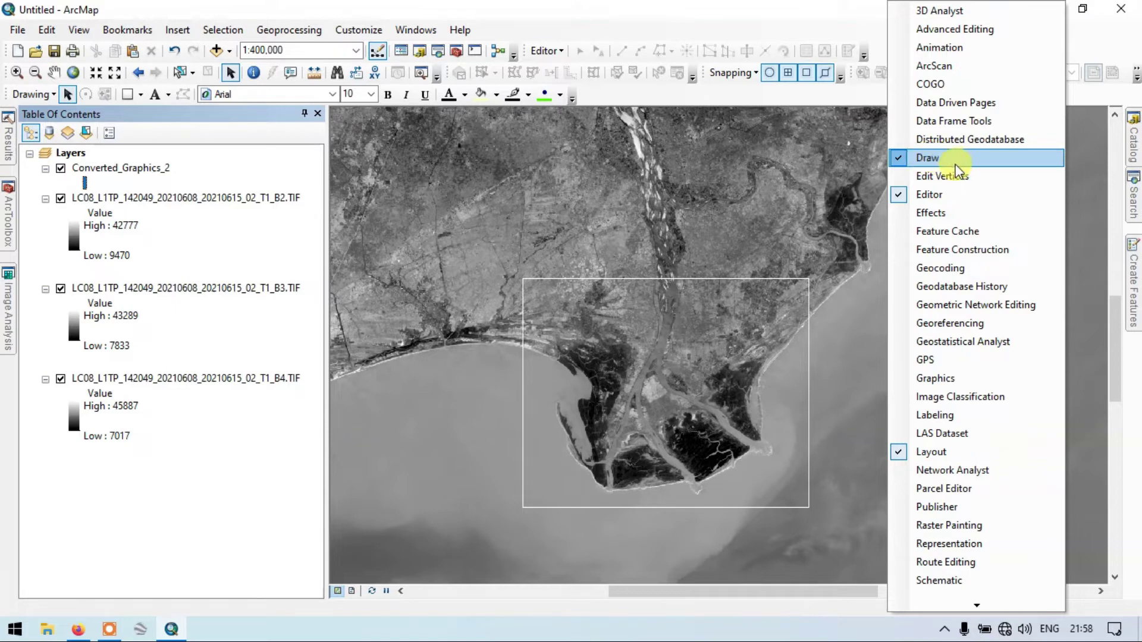
click(858, 99)
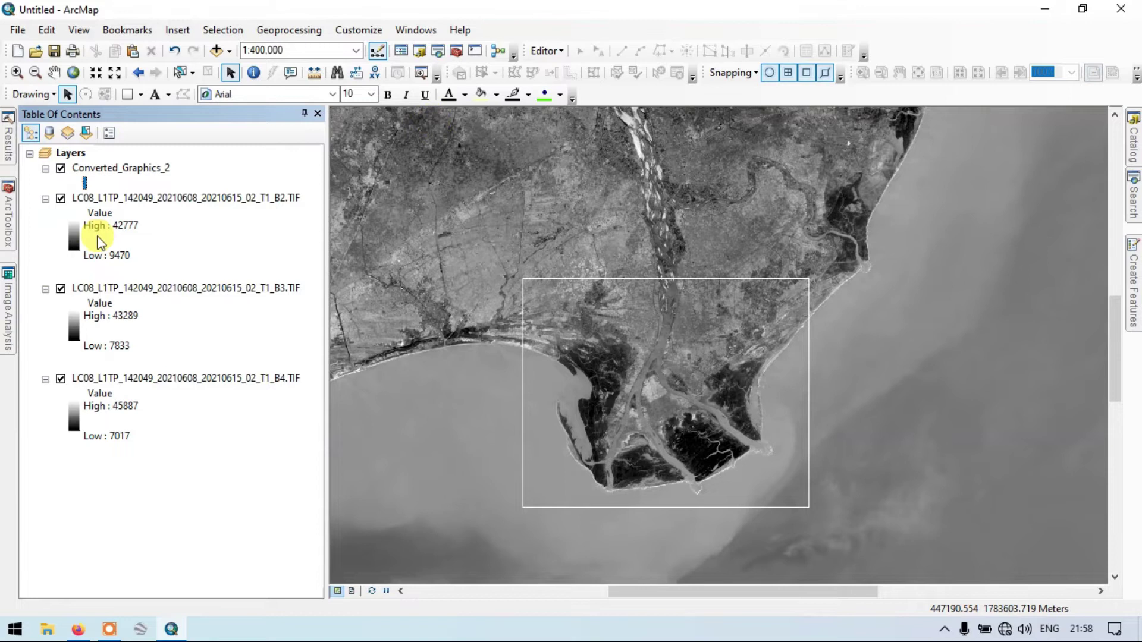
click(5, 337)
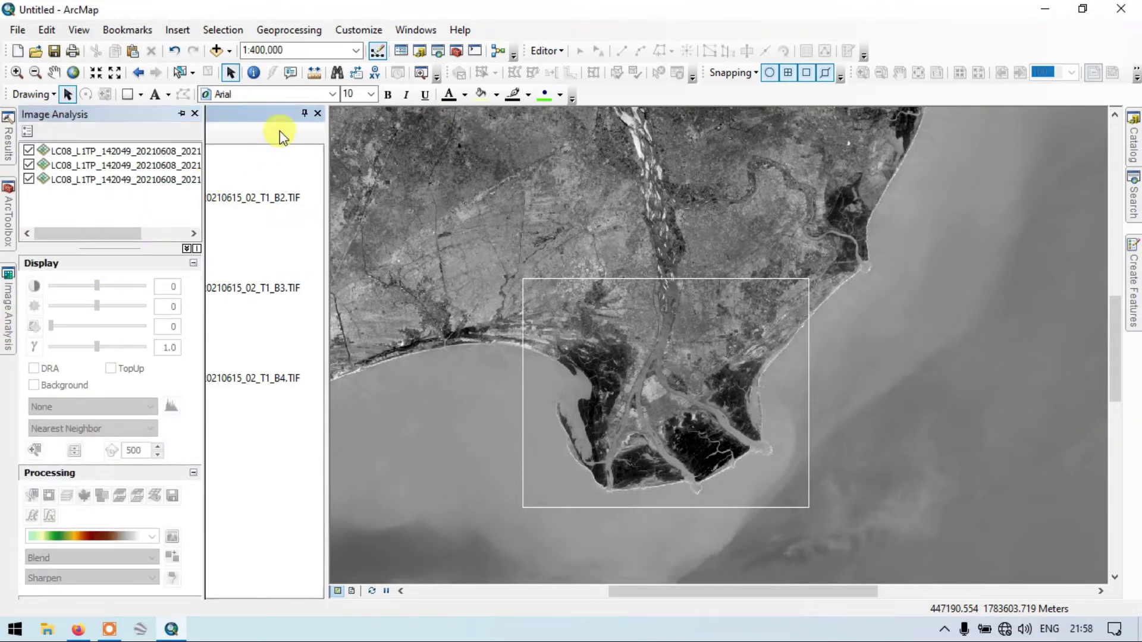
click(361, 30)
mouse_move(410, 31)
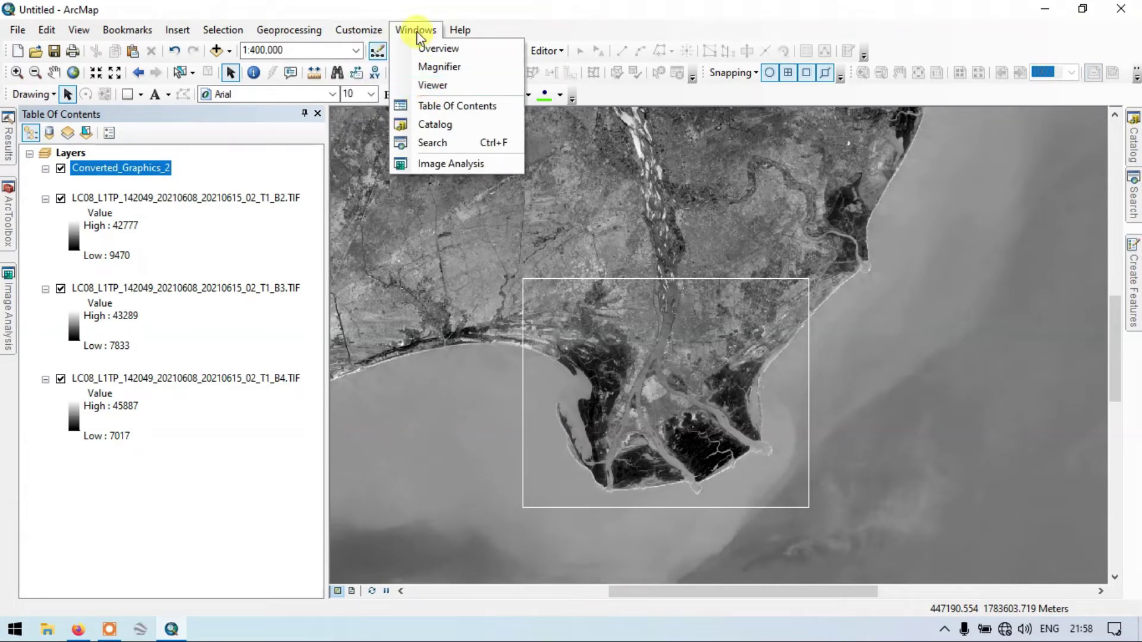
click(447, 162)
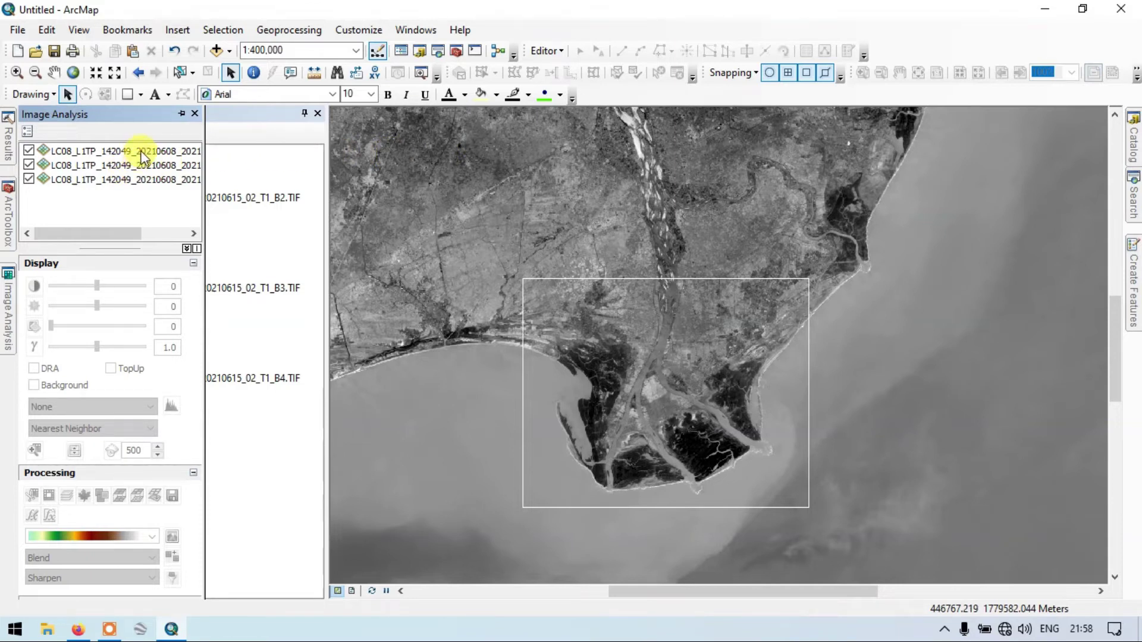
drag(207, 166, 274, 155)
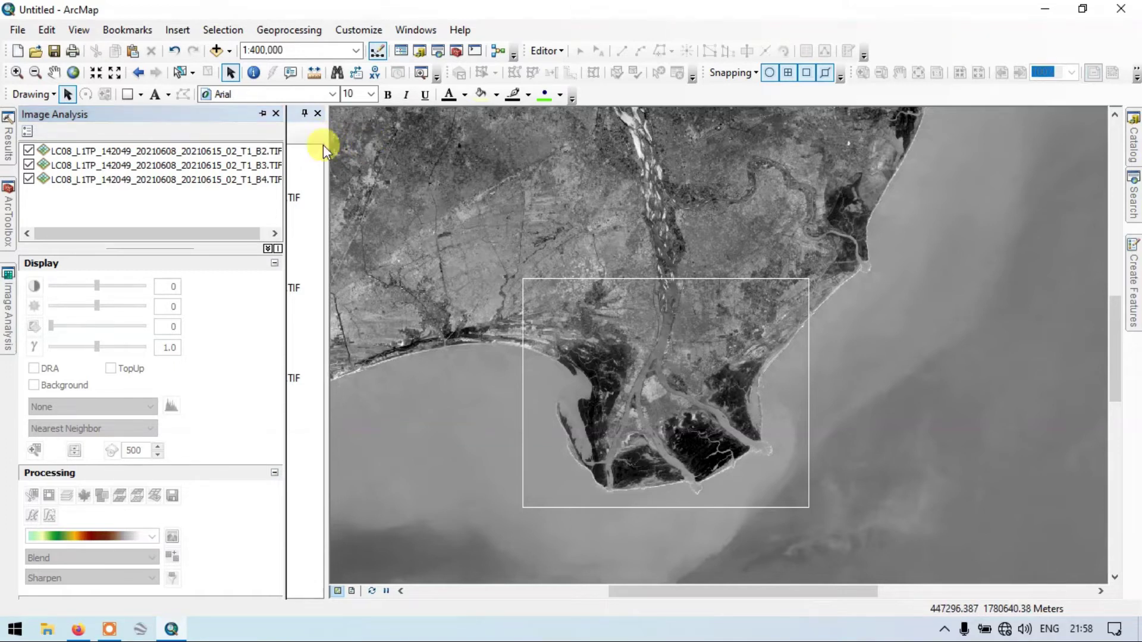
click(178, 76)
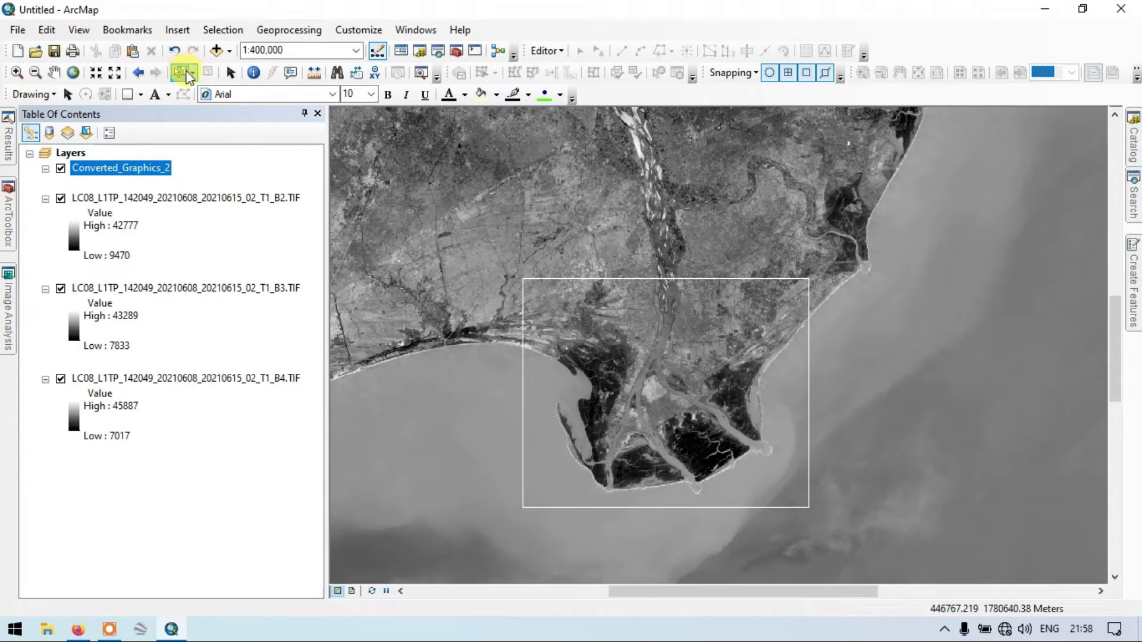
Select the rectangle polygon on the map and reopen the Image Analysis window
click(564, 277)
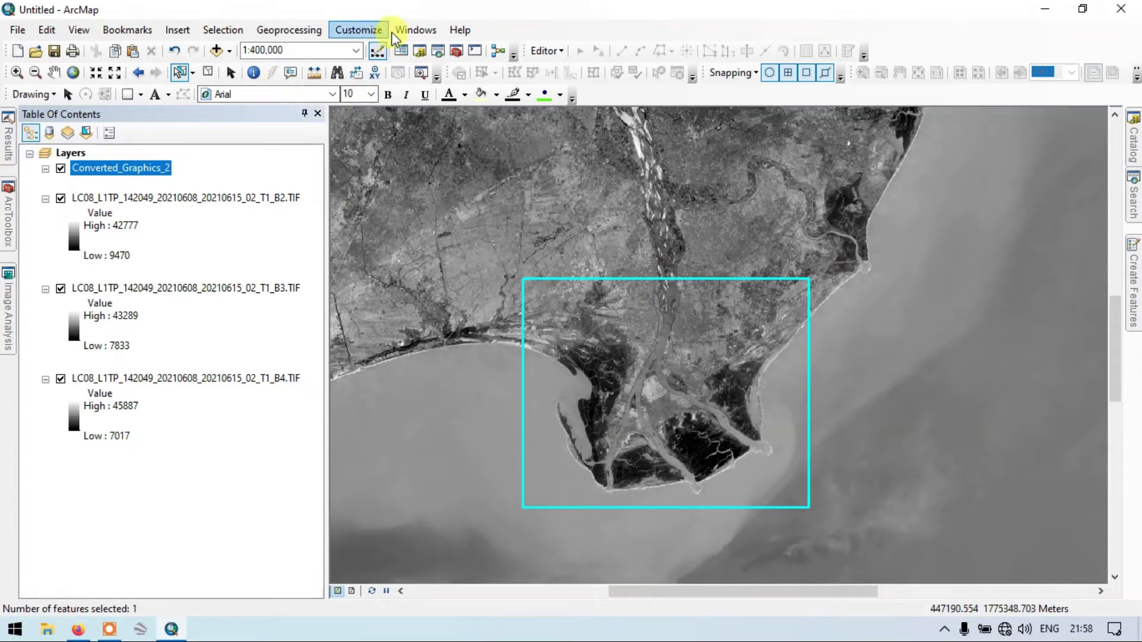
click(410, 33)
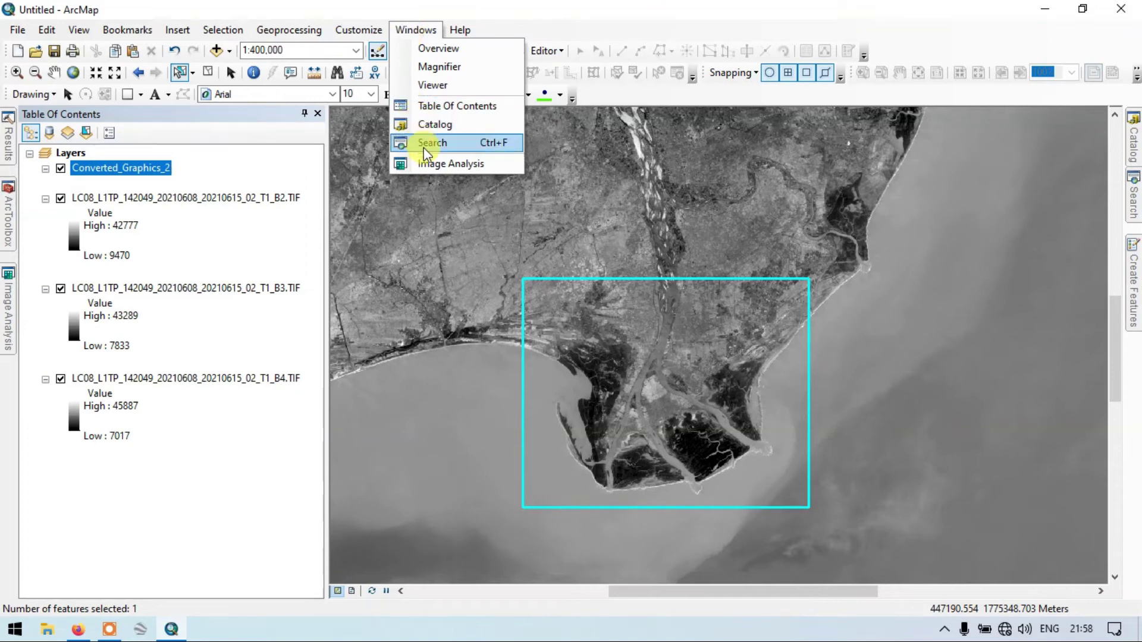
click(440, 164)
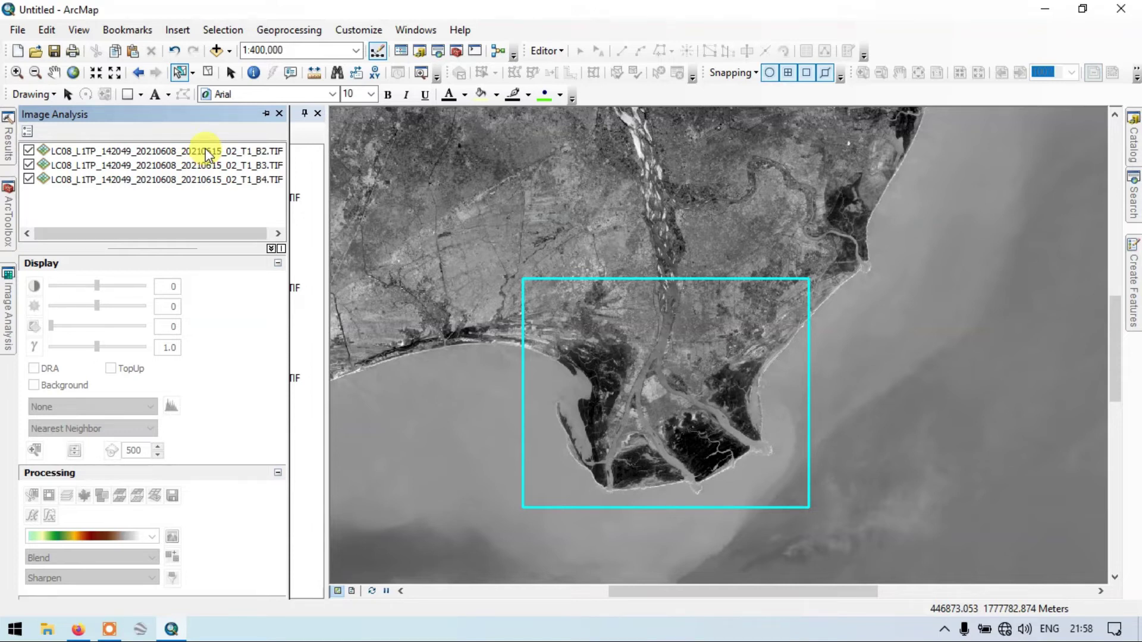
Select the B2, B3 and B4 layers together in the Image Analysis list
click(205, 150)
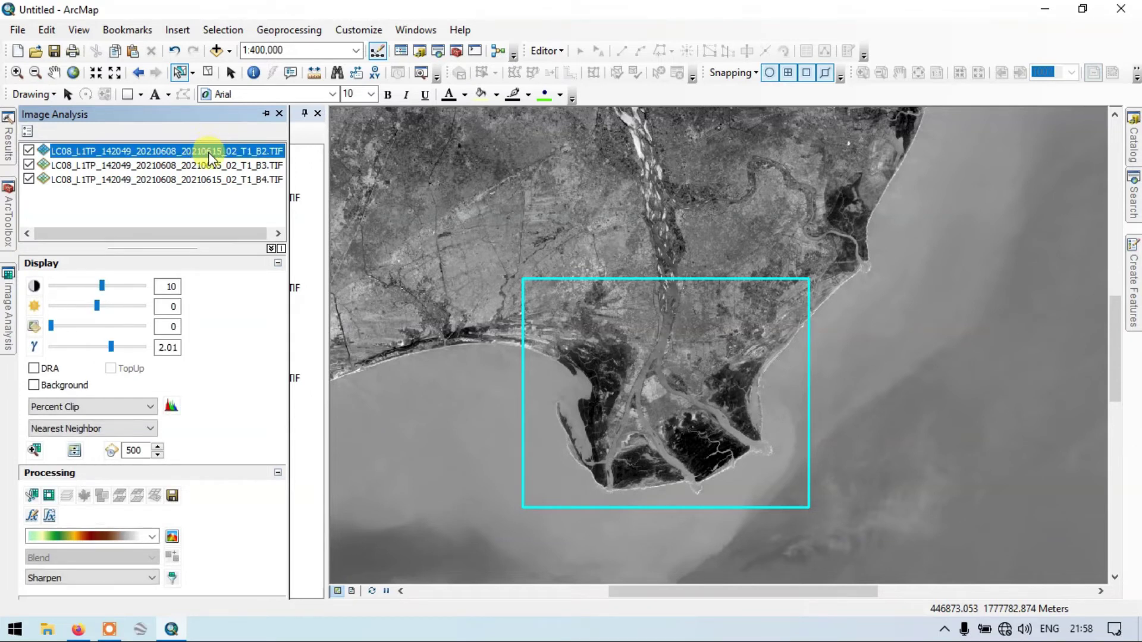
ctrl+click(220, 164)
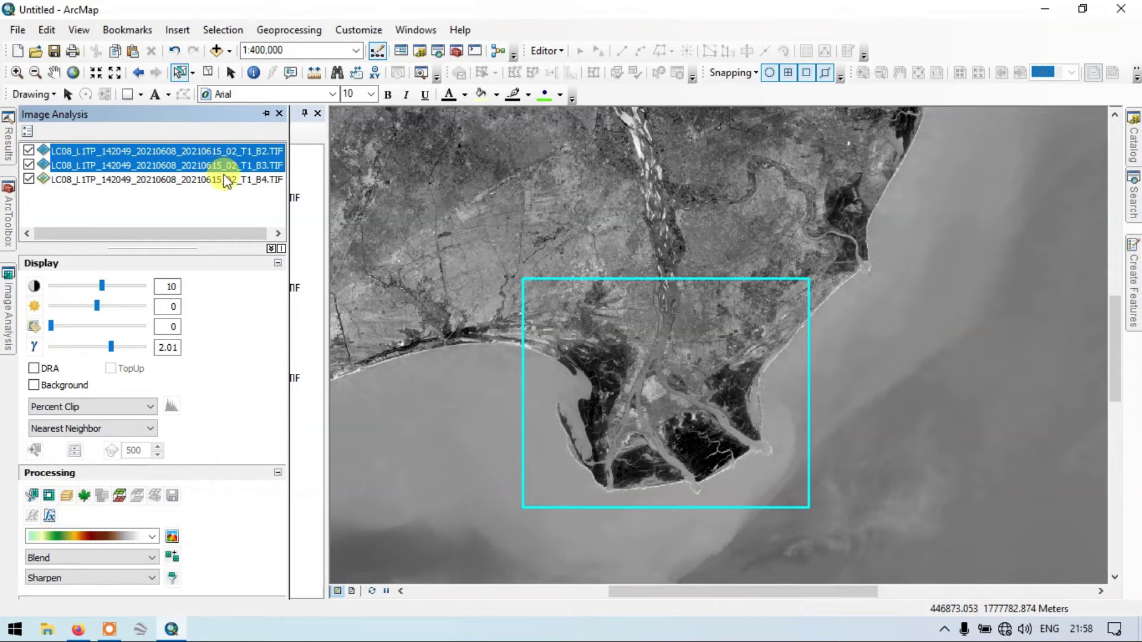
shift+click(220, 179)
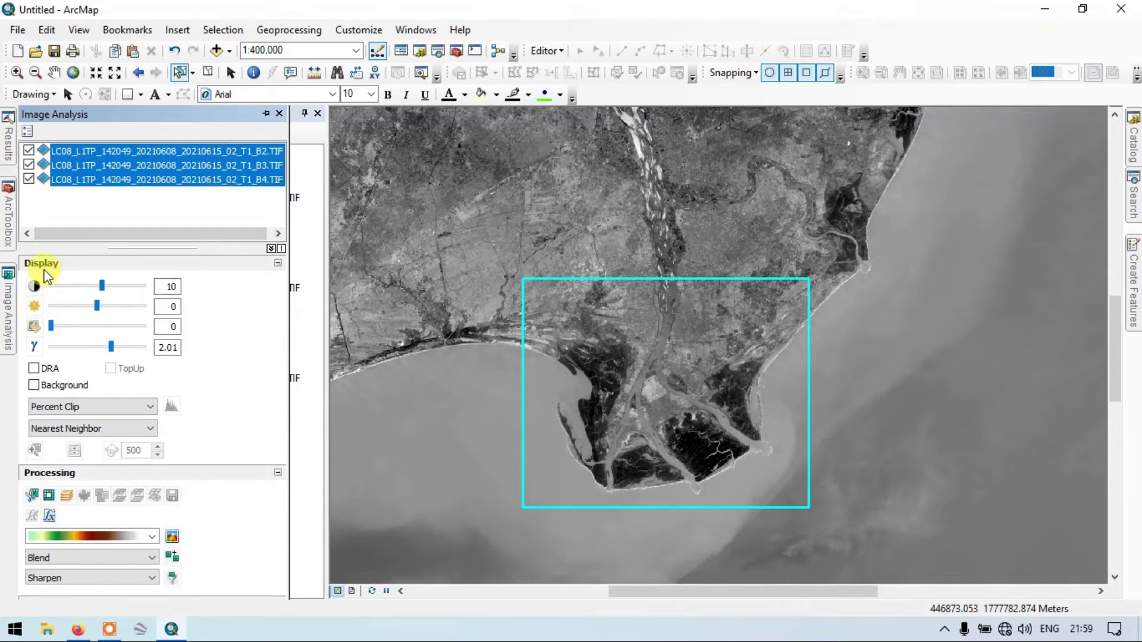
click(35, 383)
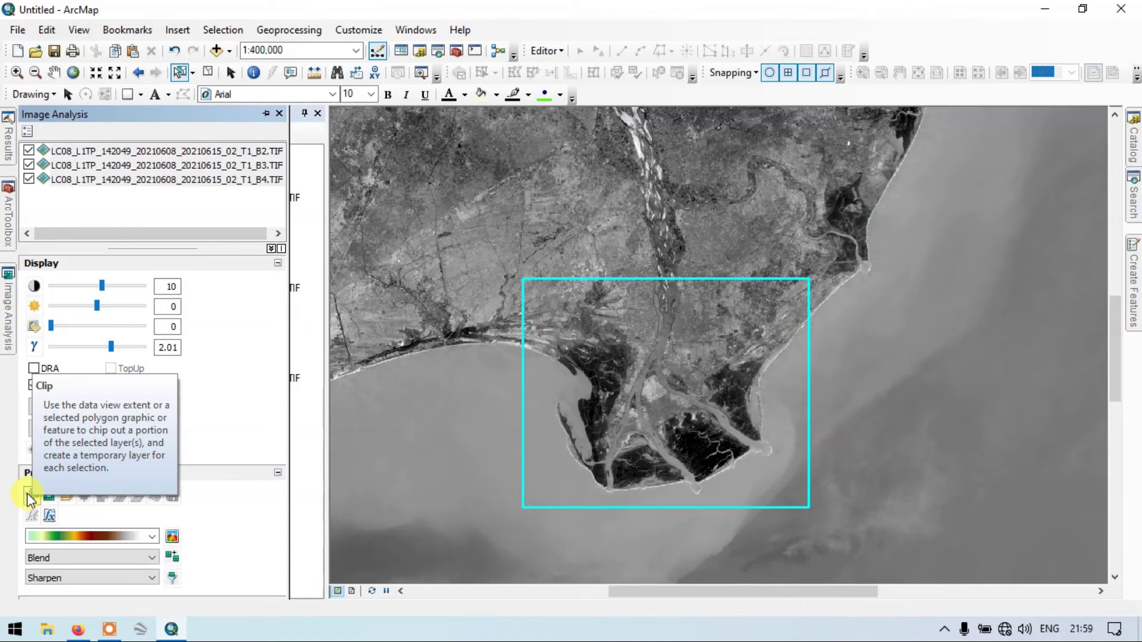
Clip the three selected bands to the rectangle with the Image Analysis Clip button
click(28, 497)
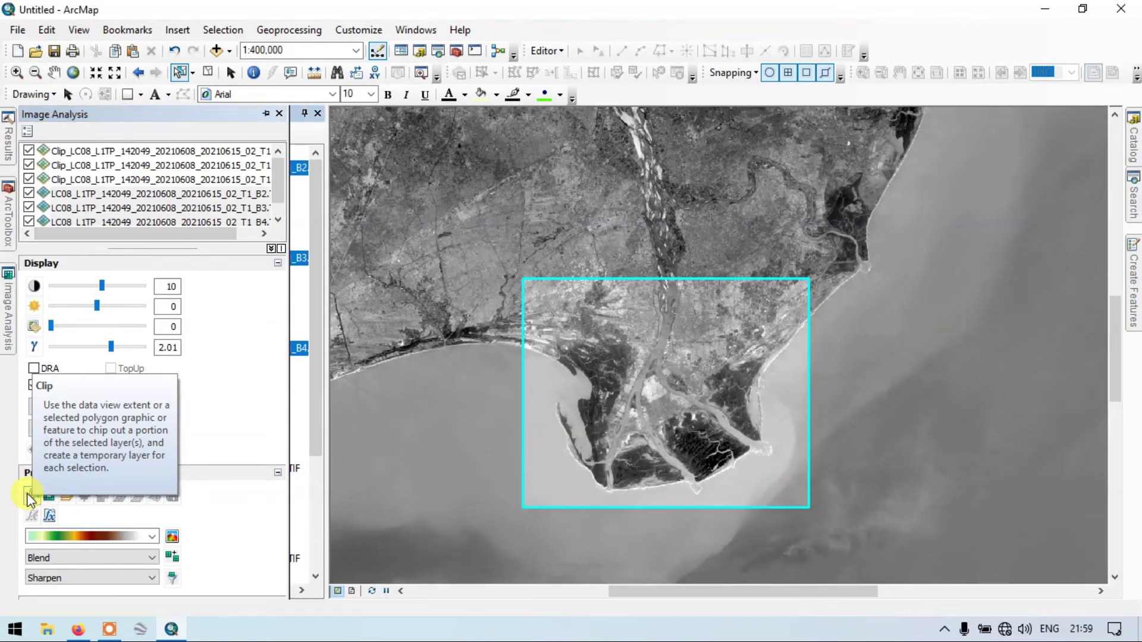
click(231, 73)
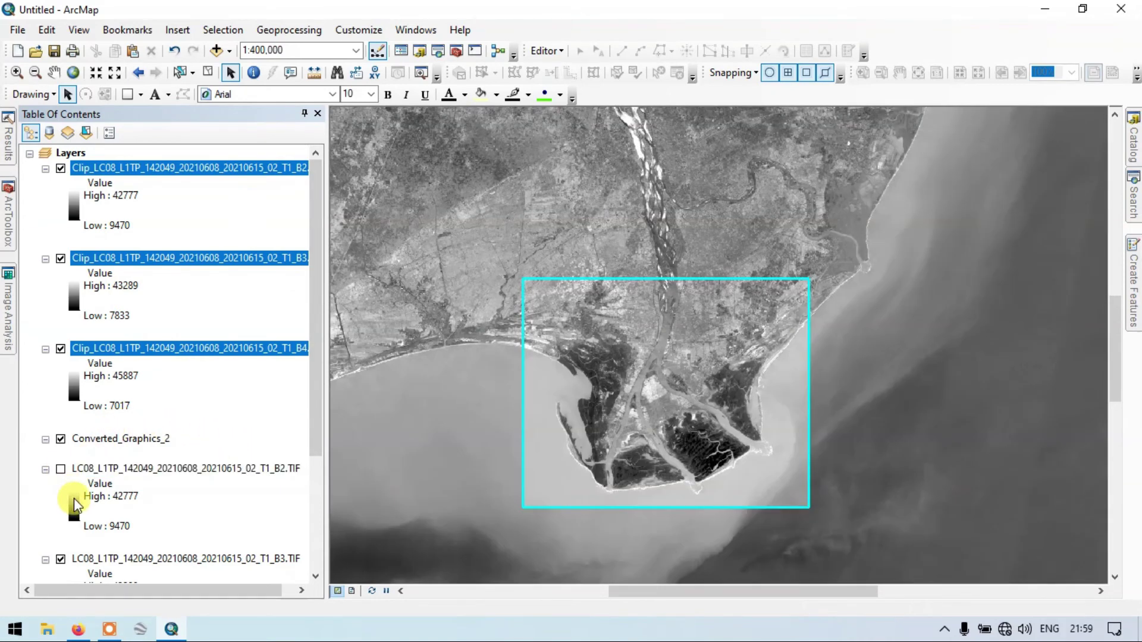
Hide the original B3 and B4 layers so only the clipped image shows
click(61, 559)
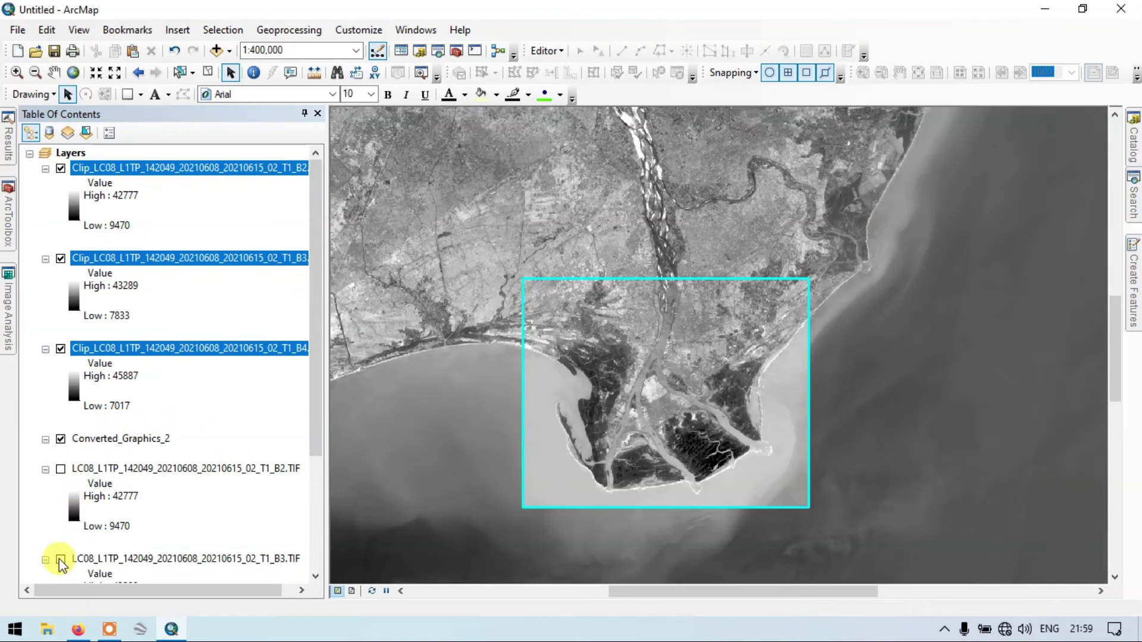
scroll(58, 558, down, 3)
click(61, 543)
click(60, 545)
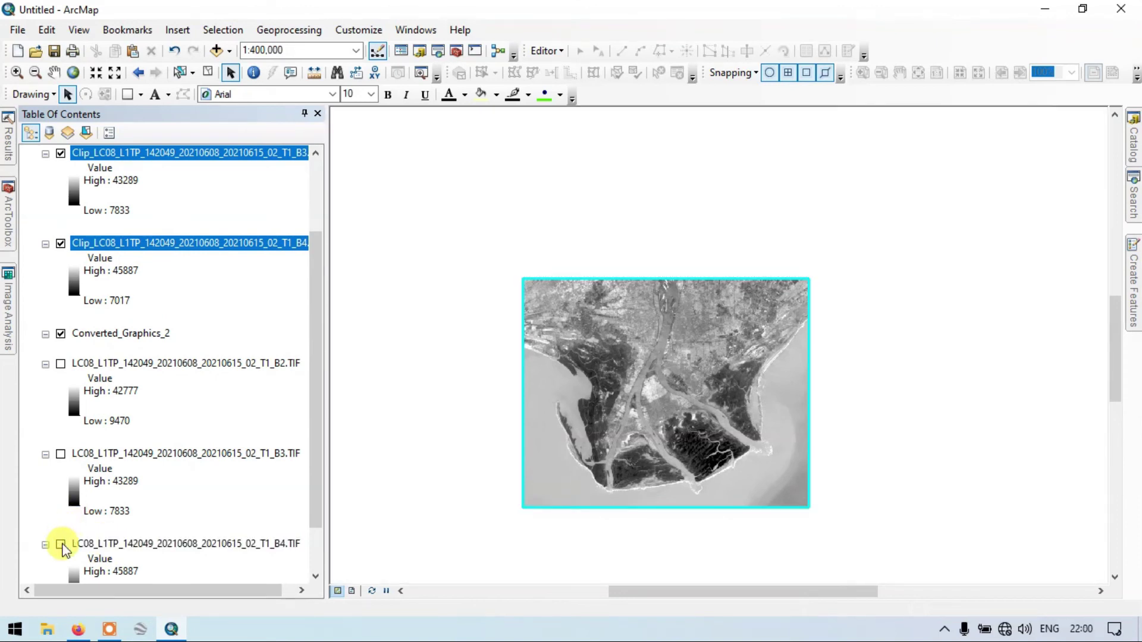
scroll(134, 398, up, 3)
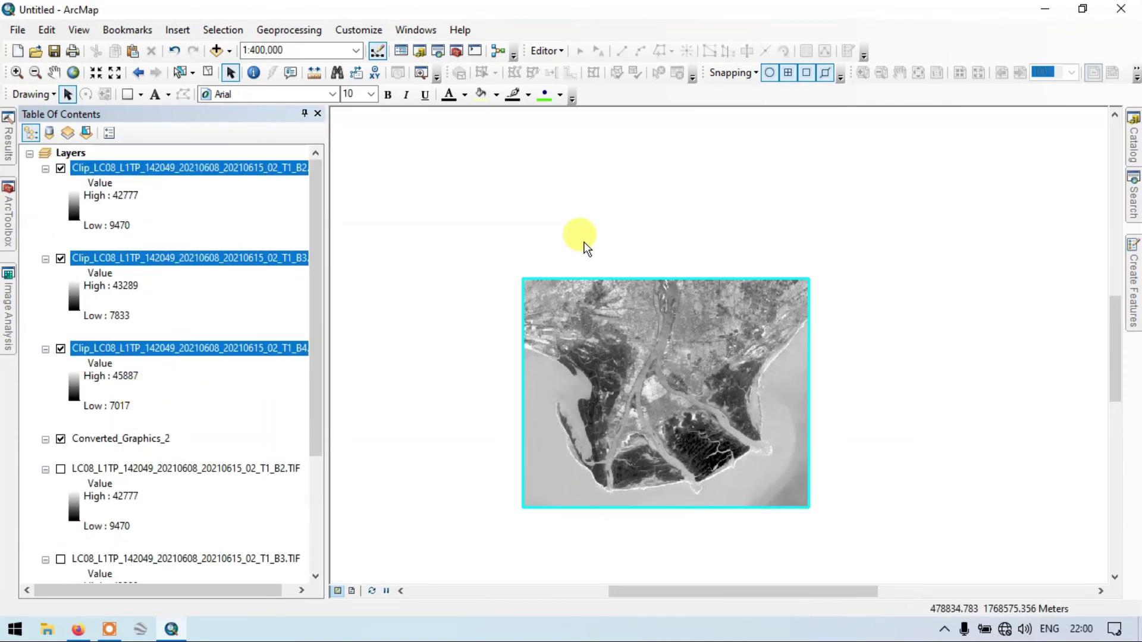
Pan to the clipped image, clear the rectangle's selection and zoom in
drag(641, 341, 630, 270)
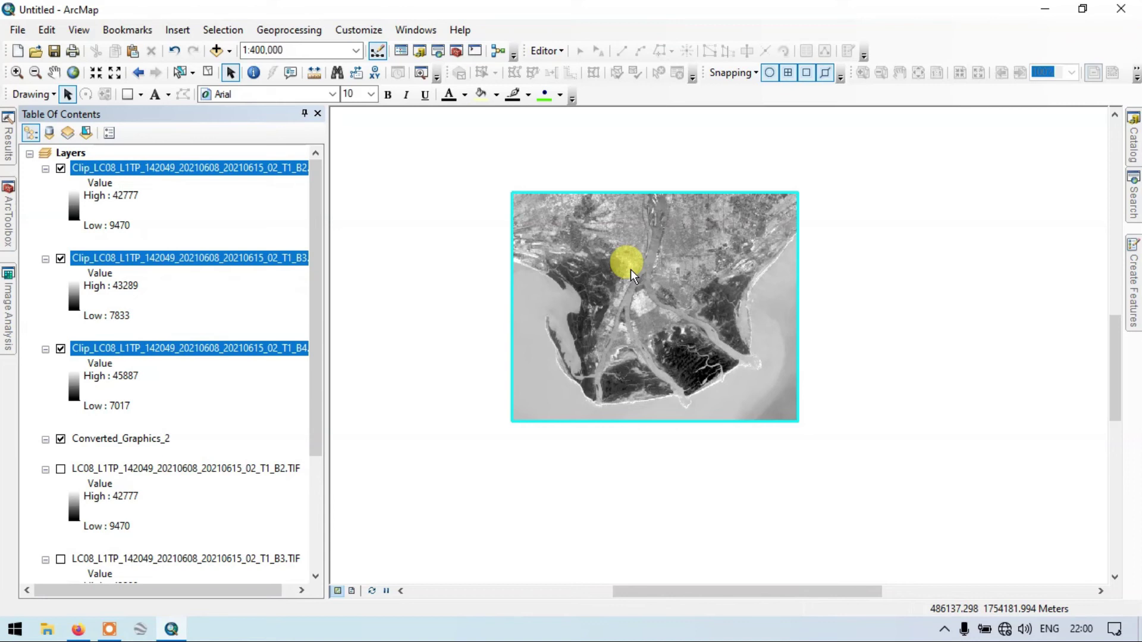
drag(630, 269, 237, 156)
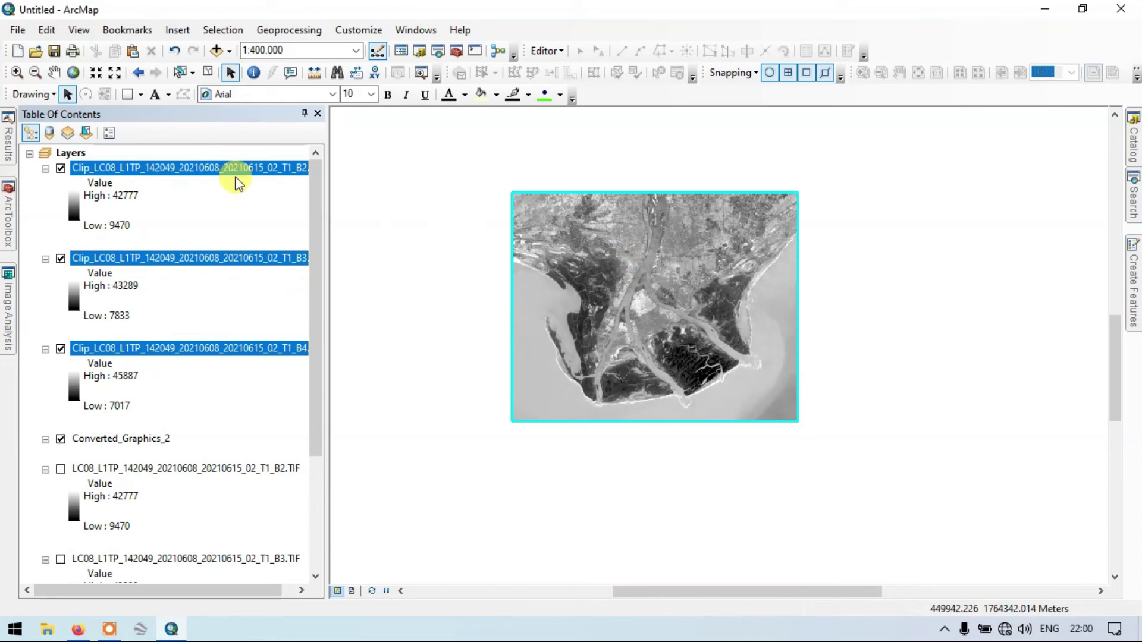
click(201, 218)
click(211, 73)
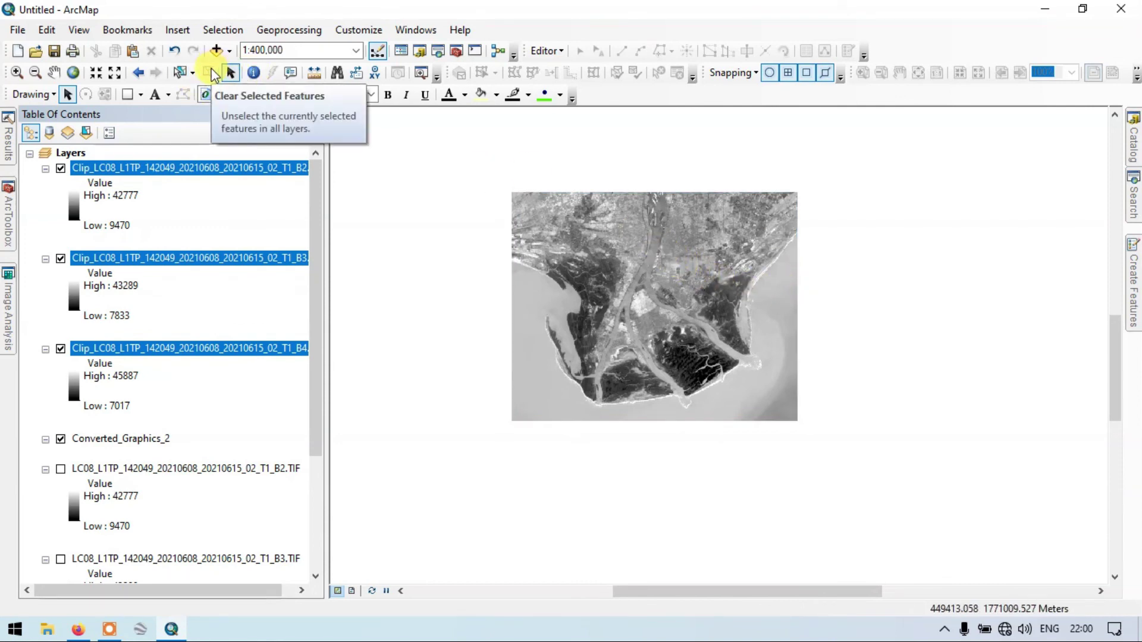
scroll(594, 277, up, 1)
scroll(598, 279, up, 1)
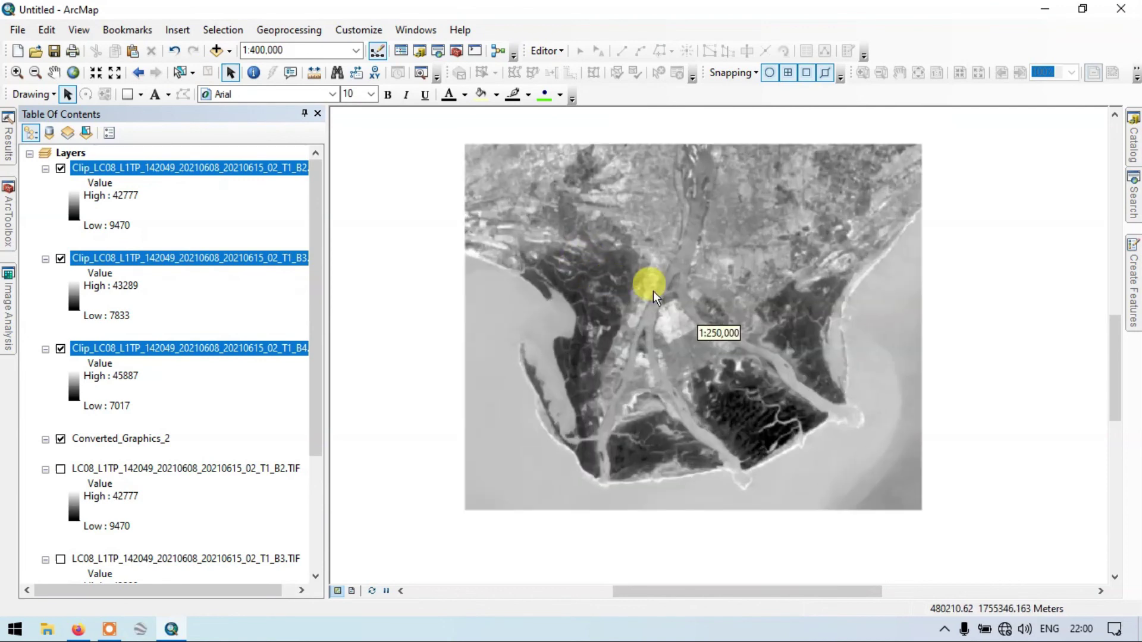